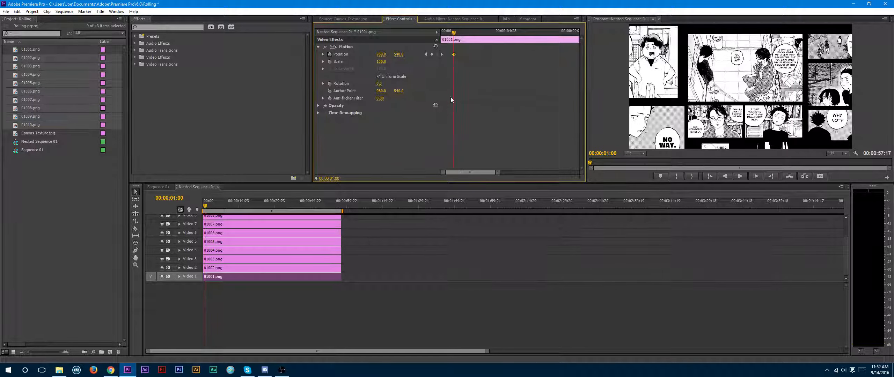
Step: Apply Ease In temporal interpolation to 01001.png's position keyframe at one second and return the playhead to the first frame
right_click(456, 53)
mouse_move(489, 112)
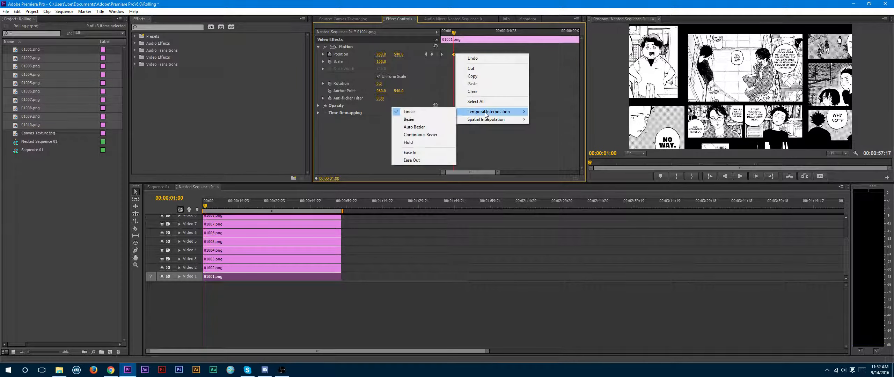
left_click(410, 153)
left_click_drag(450, 31, 441, 30)
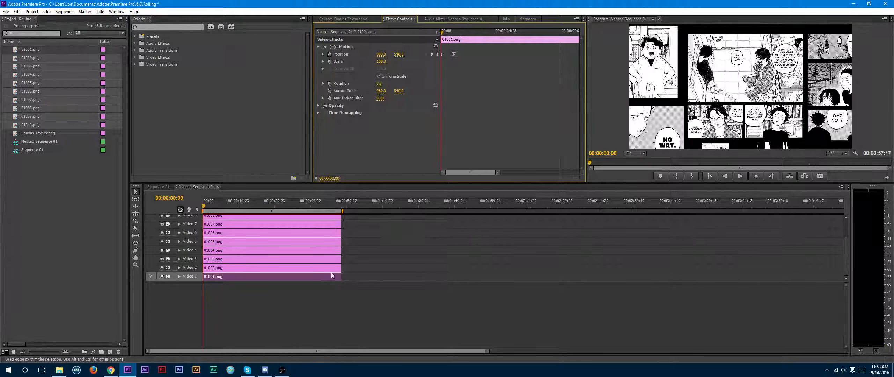
Step: Paste the copied motion attributes onto all the image clips stacked above 01001.png
left_click_drag(350, 268, 128, 159)
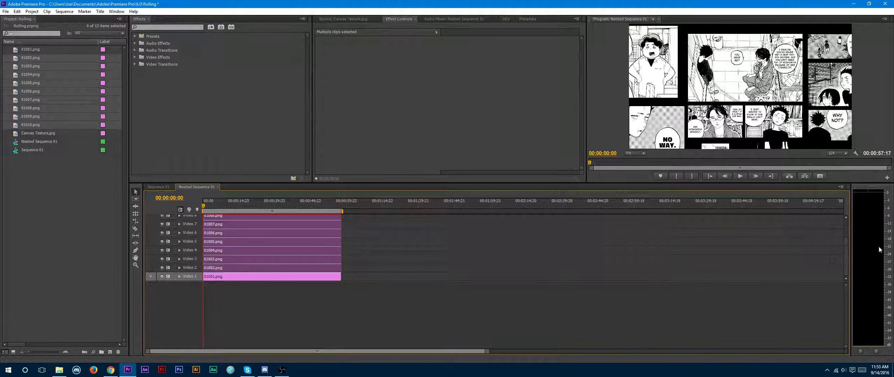
mouse_move(845, 245)
left_mouse_down()
mouse_move(848, 223)
mouse_move(847, 245)
left_mouse_up()
right_click(310, 245)
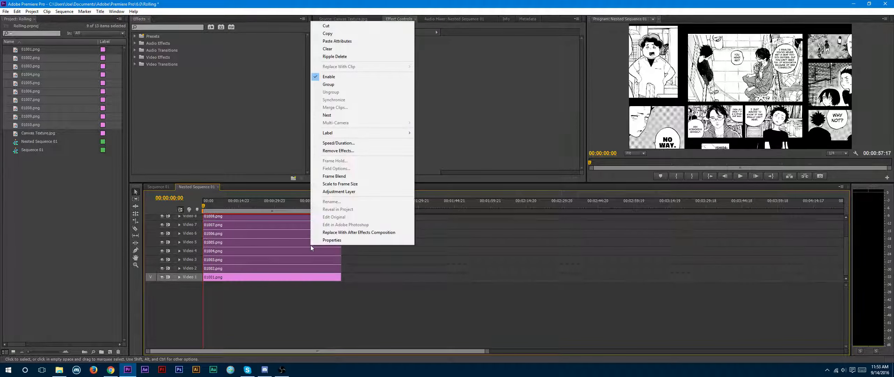
left_click(363, 38)
left_click(389, 248)
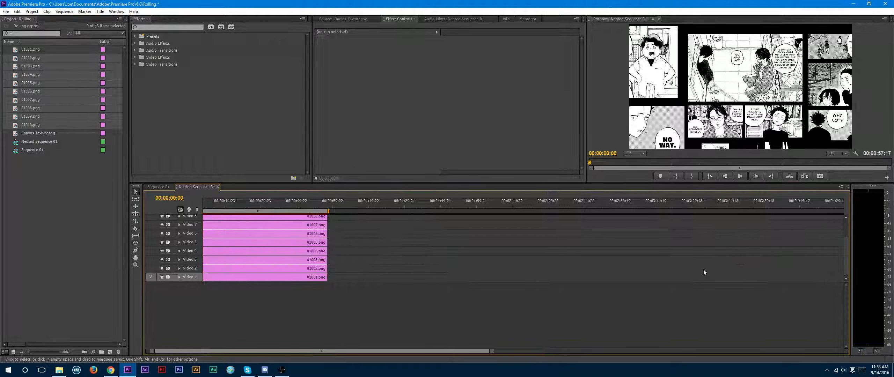
left_click_drag(846, 255, 846, 265)
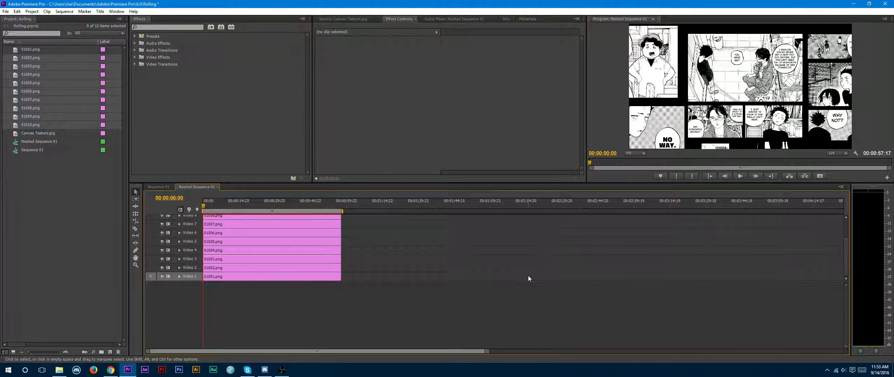
Step: At the first frame, move 01001.png up out of view and 01002.png down out of view
left_click(281, 278)
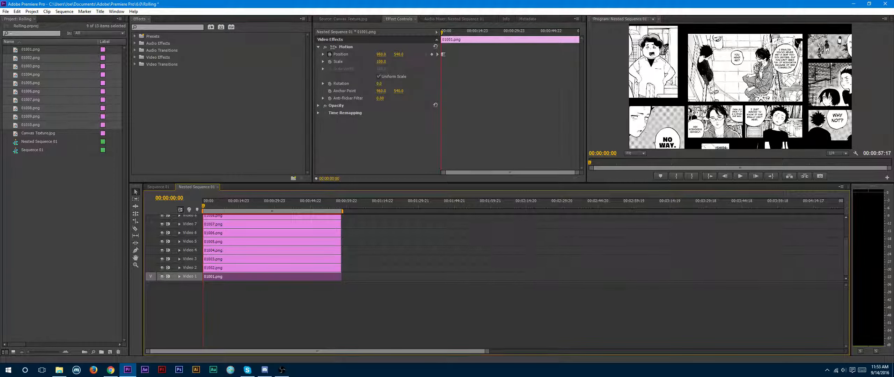
left_click_drag(399, 55, 222, 56)
left_click(225, 270)
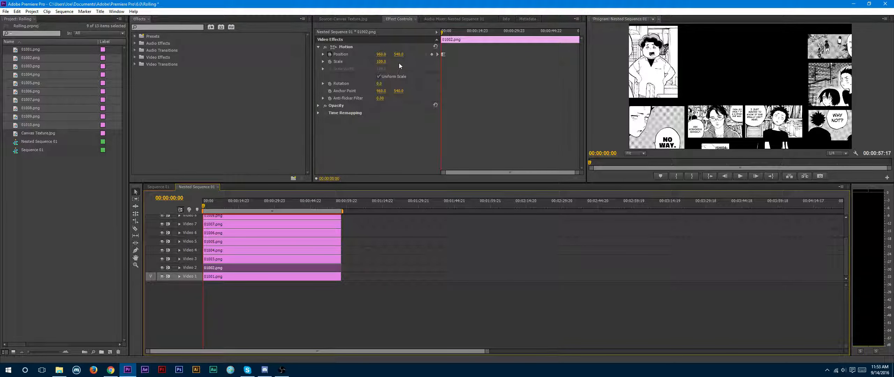
mouse_move(397, 54)
left_mouse_down()
mouse_move(534, 54)
mouse_move(399, 53)
left_mouse_up()
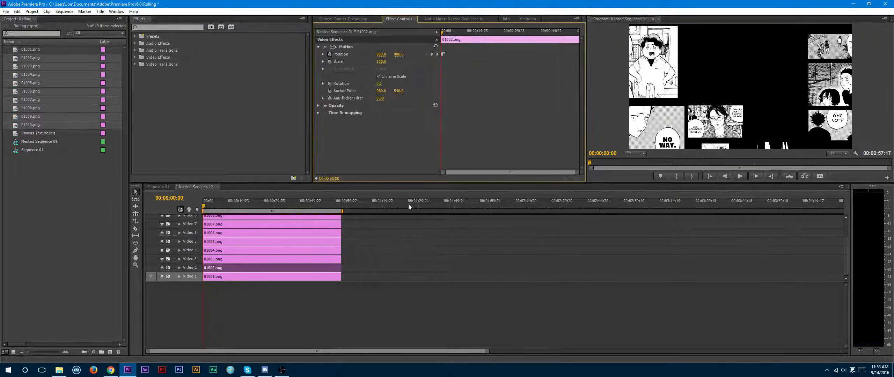
Step: Shift the starting positions of 01003.png and 01004.png vertically until both panels are outside the frame
left_click(320, 259)
left_click_drag(398, 54, 399, 78)
left_click(311, 250)
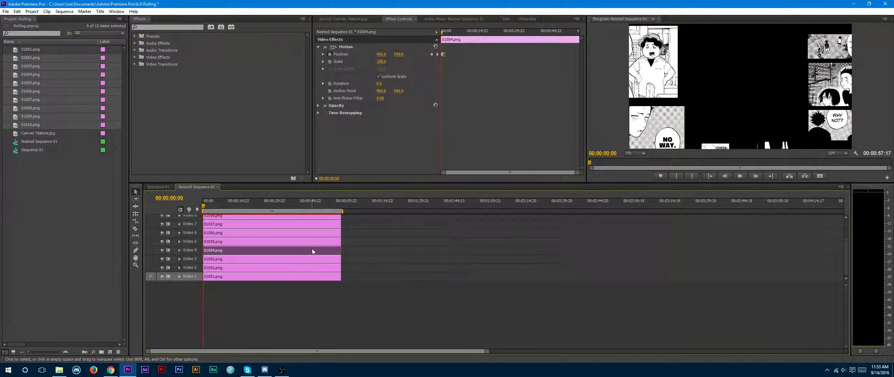
left_click_drag(398, 57, 535, 53)
Step: At the first frame, move 01005.png out of view to the right and 01006.png out of view to the left
left_click(232, 243)
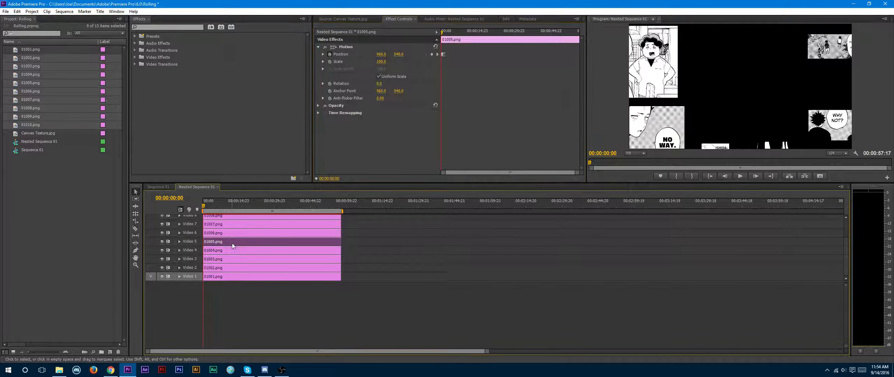
left_click_drag(382, 54, 522, 54)
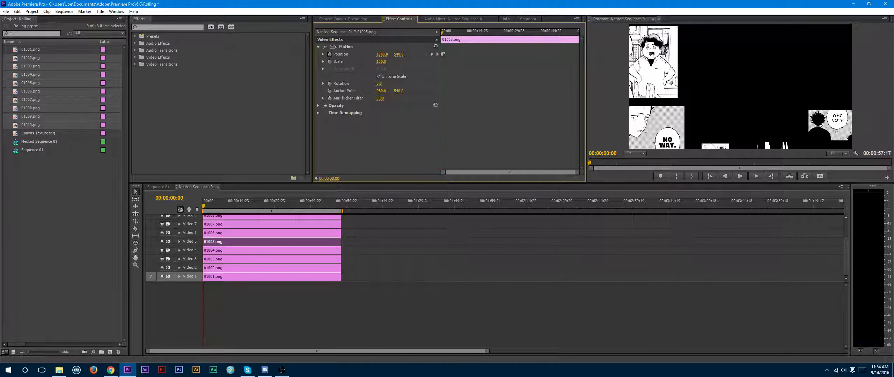
left_click(232, 232)
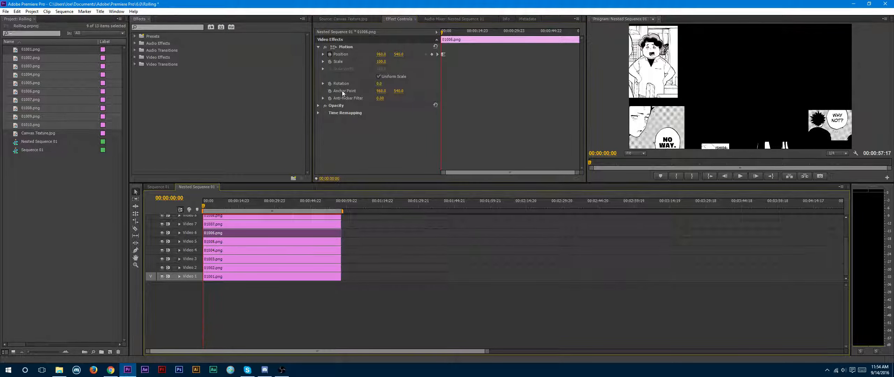
left_click_drag(385, 55, 205, 55)
Step: Undo the horizontal shift of 01007.png and lower its starting position until the panel is below the frame
left_click(322, 224)
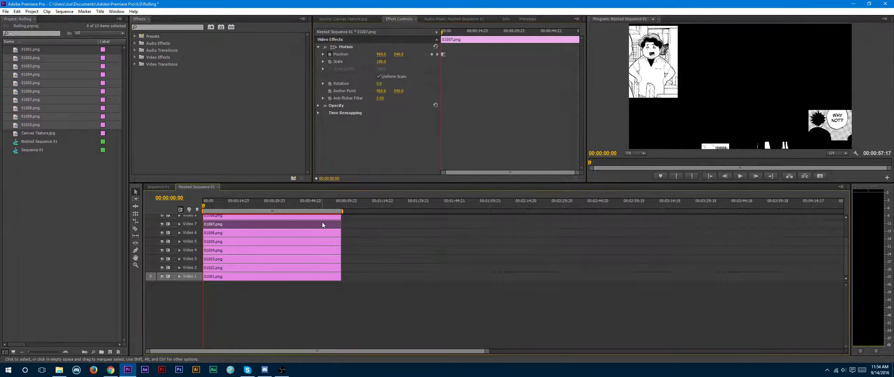
left_click_drag(377, 56, 439, 55)
key("ctrl+z")
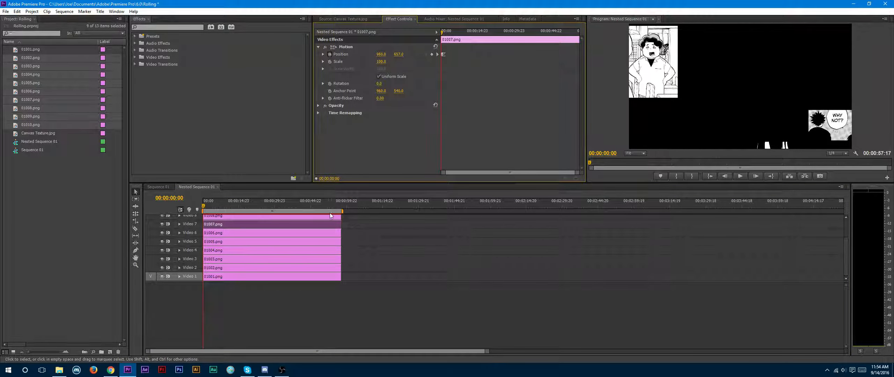
Step: Set 01008.png's starting horizontal position to about 469 so the panel sits outside the frame on the left
left_click(848, 252)
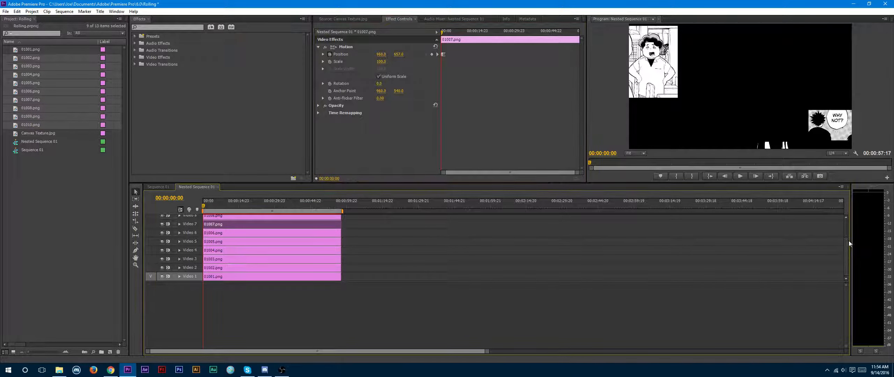
left_click_drag(845, 247, 845, 238)
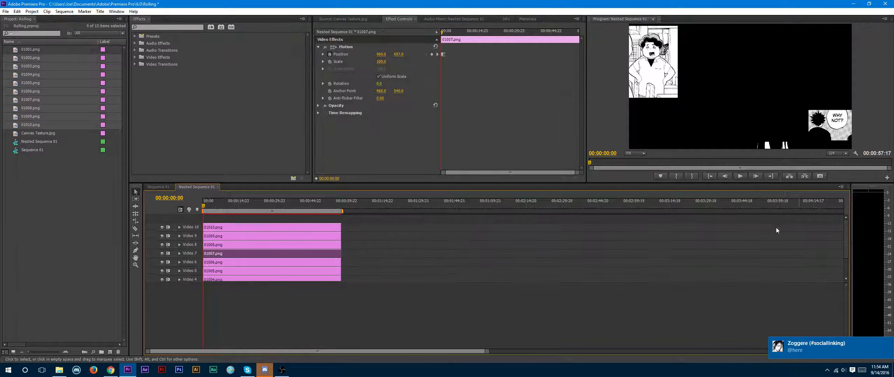
left_click(307, 244)
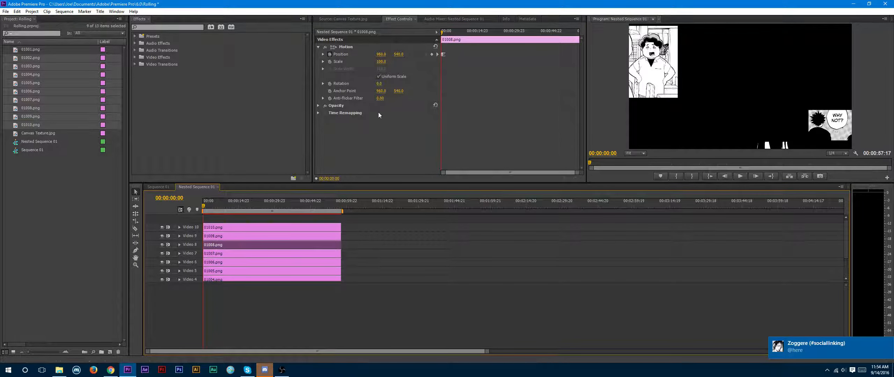
left_click(381, 54)
left_click_drag(381, 54, 294, 232)
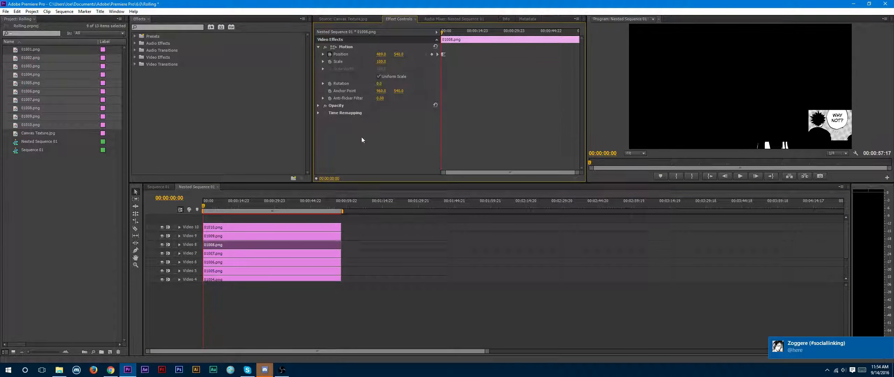
Step: At the first frame, move 01009.png down out of view and 01010.png out of view to the right
left_click(293, 233)
left_click(381, 54)
left_click_drag(381, 54, 442, 54)
key("ctrl+z")
left_click(307, 227)
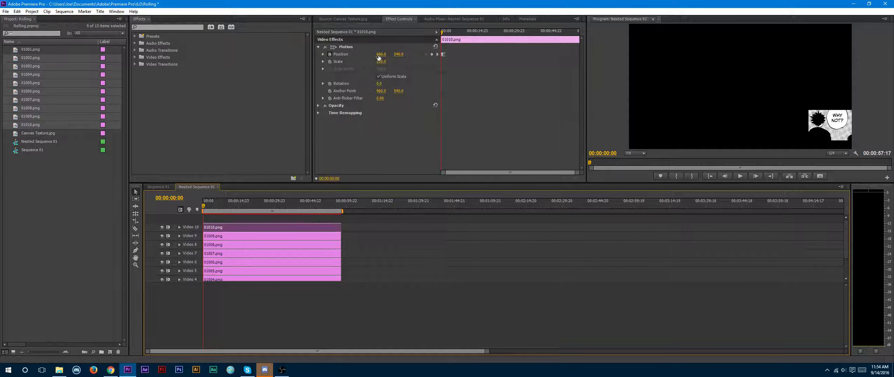
left_click_drag(381, 54, 566, 54)
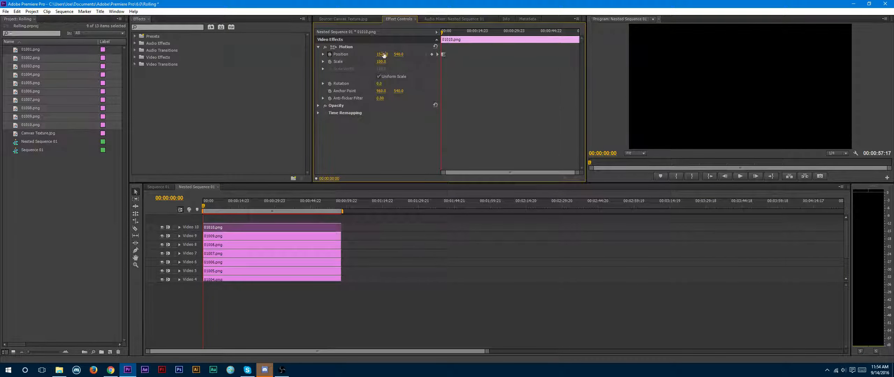
Step: Play the nested sequence from the start to check all the panels sliding in together
left_click(417, 261)
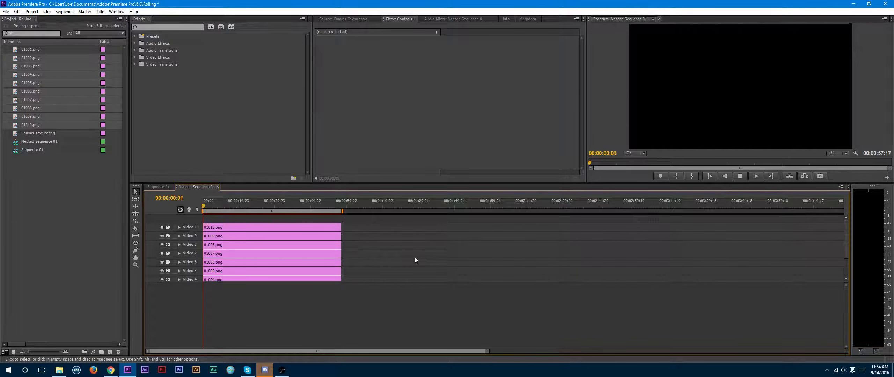
key("space")
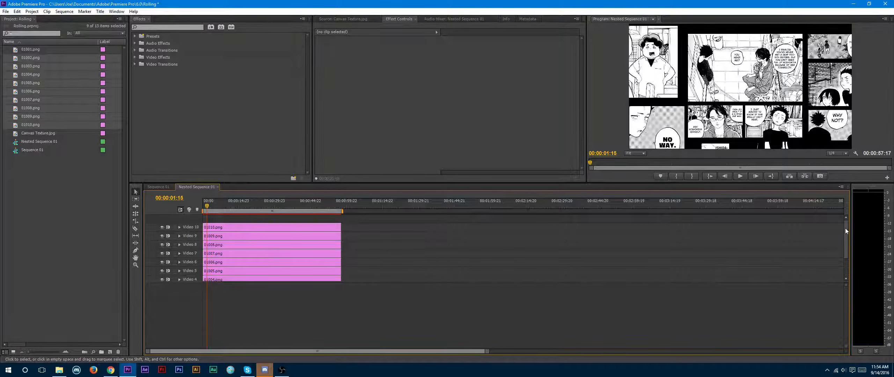
Step: Offset clips 01002.png through 01007.png to staggered later start times in the timeline
left_click_drag(845, 229, 850, 255)
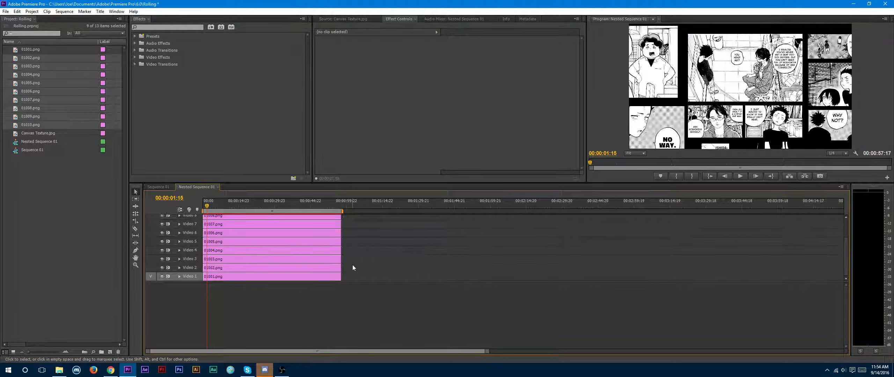
left_click_drag(234, 269, 240, 269)
left_click_drag(239, 260, 271, 227)
key("ctrl+z")
Step: Stagger the start times of 01008.png, 01009.png and 01010.png on the upper three video tracks
left_click_drag(845, 251, 842, 230)
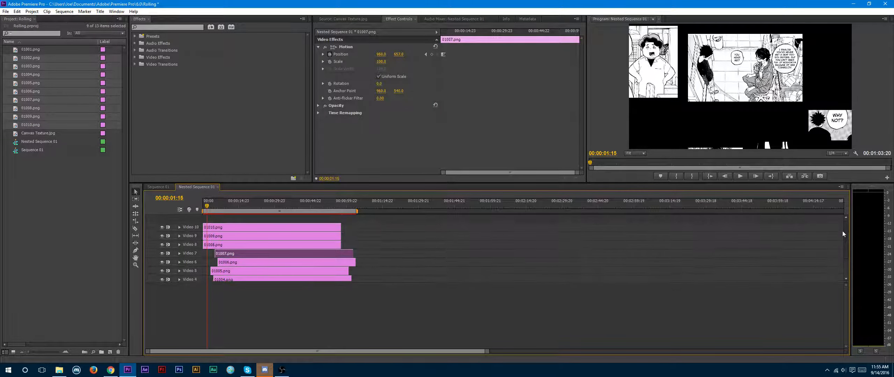
left_click_drag(265, 242, 287, 246)
left_click_drag(286, 236, 321, 229)
left_click(423, 250)
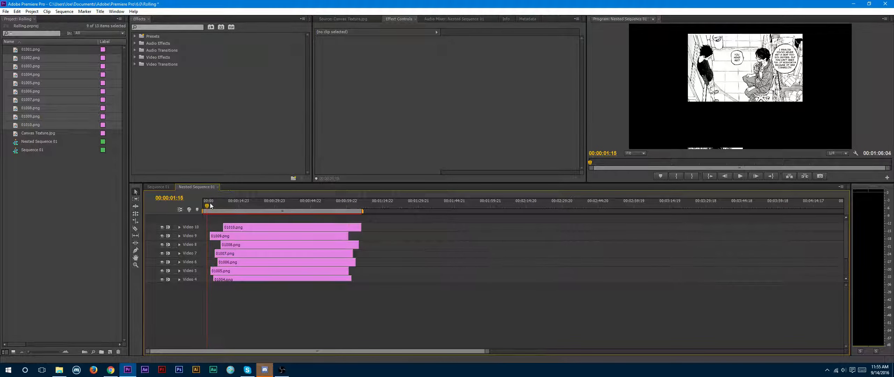
Step: Play the staggered panel animation from the beginning of the nested sequence
left_click_drag(211, 206, 203, 206)
key("space")
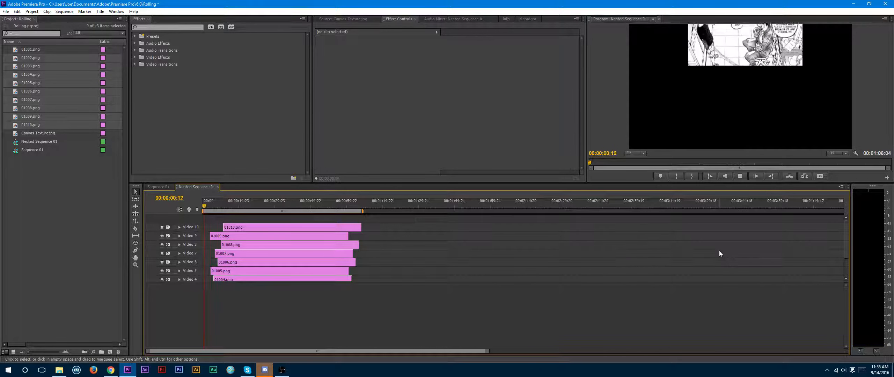
key("space")
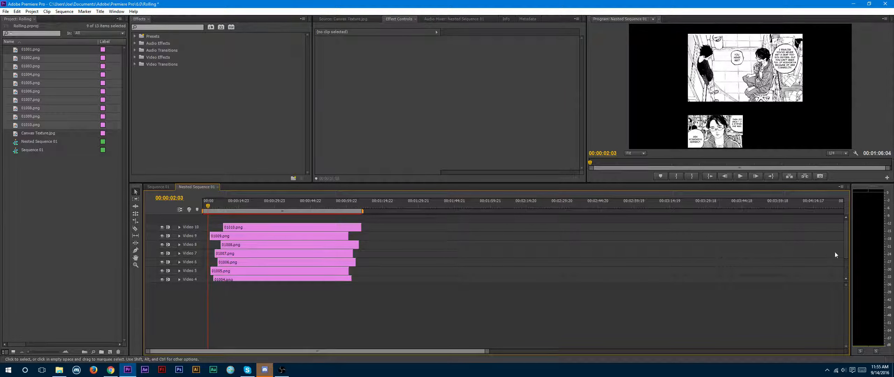
Step: Shift all the clips above 01001.png together to start slightly earlier, keeping their stagger
scroll(843, 239, "down", 2)
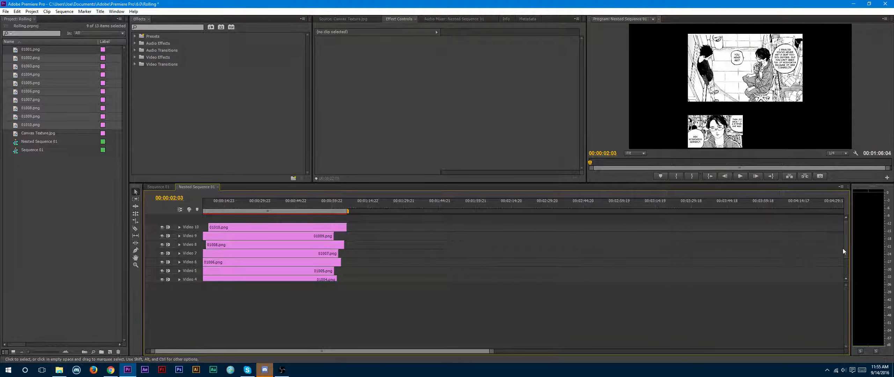
left_click_drag(846, 249, 843, 271)
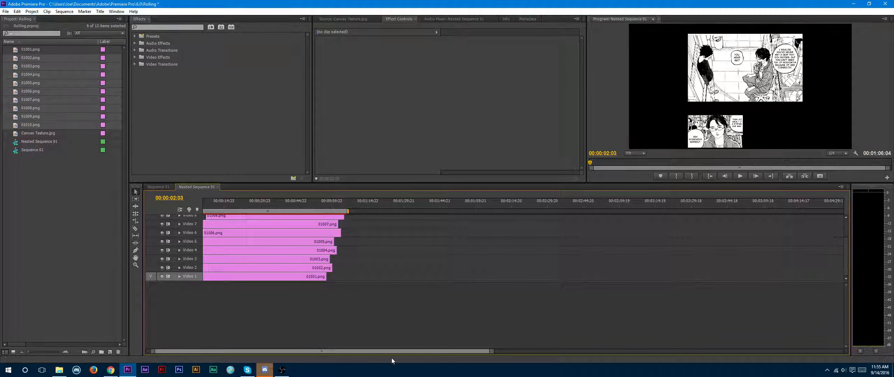
left_click_drag(389, 352, 321, 350)
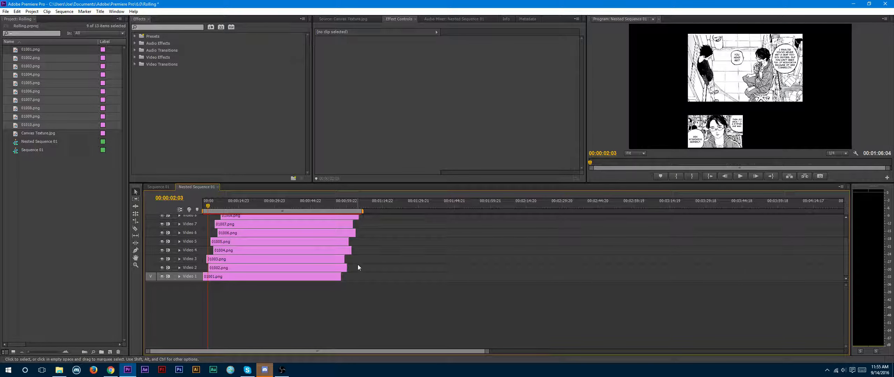
left_click_drag(358, 268, 332, 215)
left_click_drag(218, 269, 216, 269)
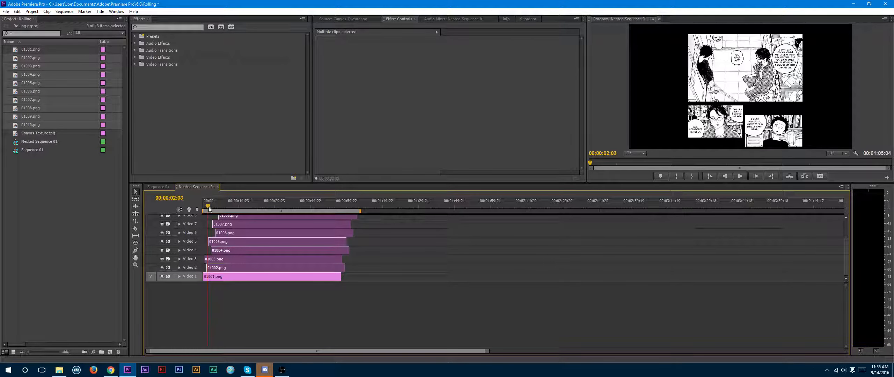
Step: Replay the sequence from the start to check the timing of every panel's entrance
left_click_drag(209, 209, 184, 209)
left_click(459, 247)
key("space")
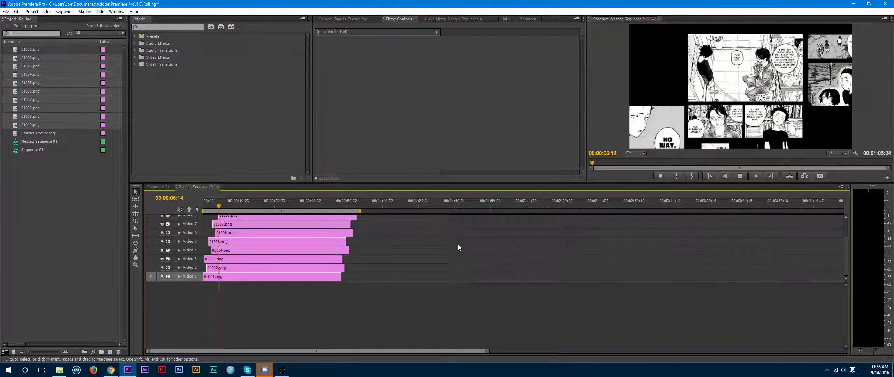
key("space")
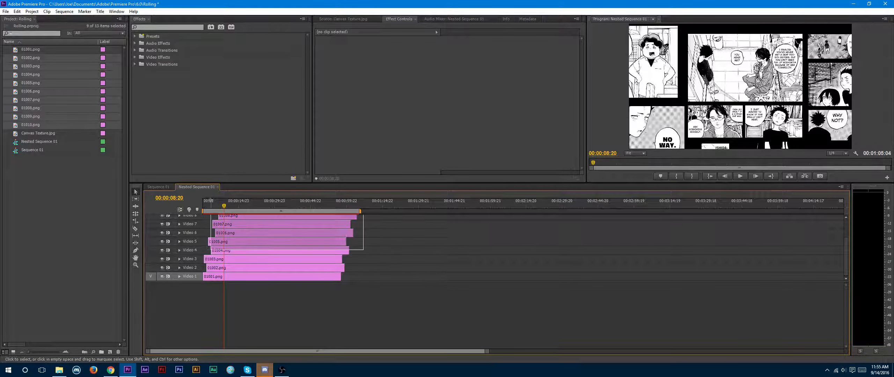
Step: Shift clips 01004.png through 01010.png together slightly earlier, and return the playhead to the sequence start
left_click_drag(364, 250, 208, 192)
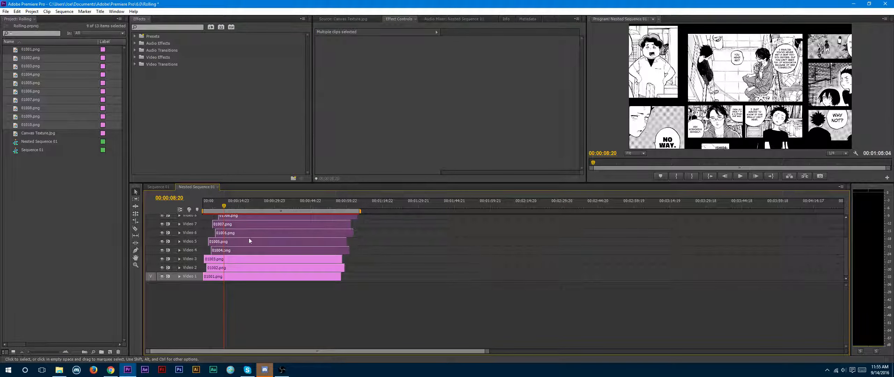
left_click_drag(259, 249, 255, 250)
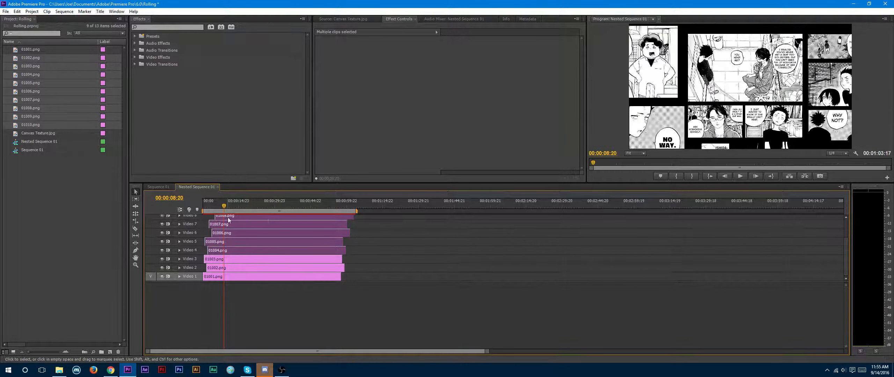
left_click(222, 207)
left_click_drag(222, 206, 183, 210)
Step: Readjust the start times of the clips from 01006.png upward and play the sequence to check their stagger
left_click_drag(356, 233, 190, 197)
left_click_drag(360, 236, 236, 233)
left_click(361, 230)
left_click_drag(329, 226, 337, 228)
left_click(456, 248)
key("space")
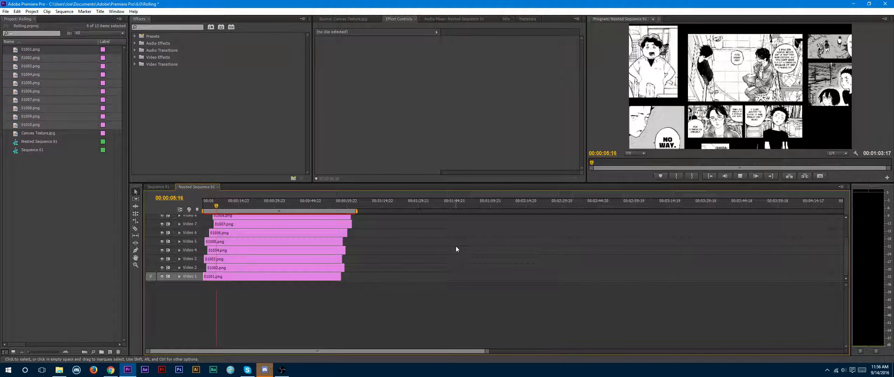
key("space")
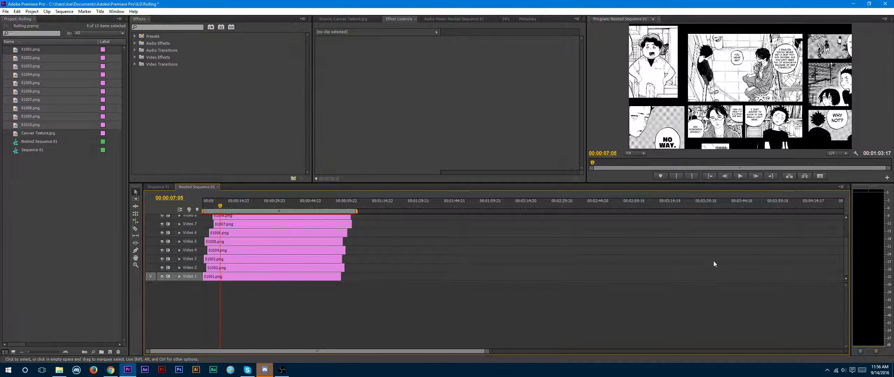
Step: Move 01010.png slightly earlier on Video 10 and replay the nested sequence from the beginning
left_click_drag(846, 243, 845, 226)
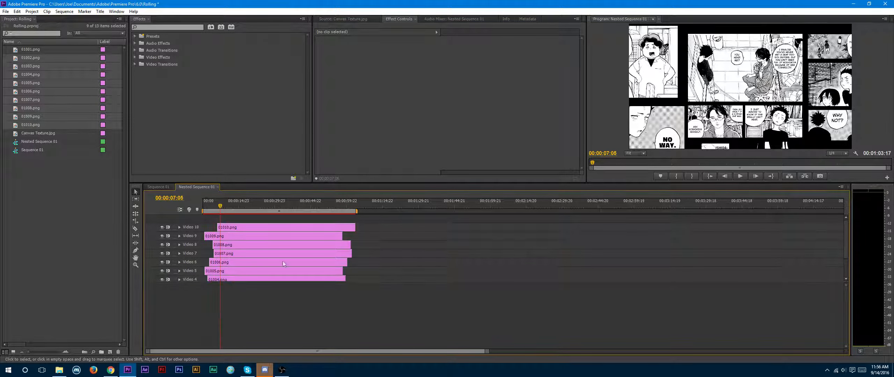
left_click_drag(251, 228, 244, 231)
key("Home")
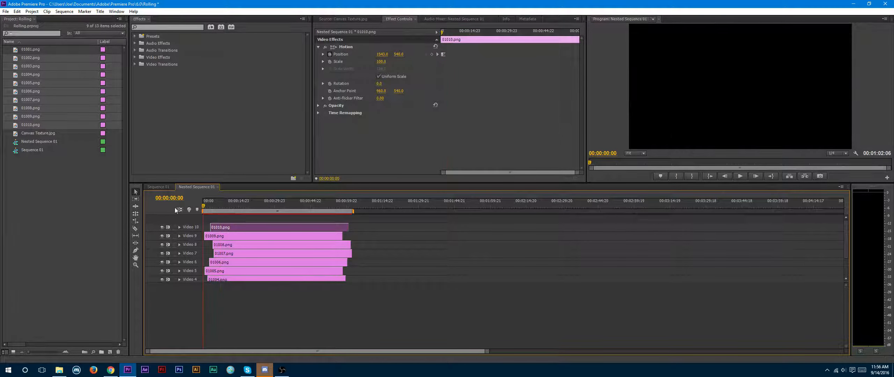
key("space")
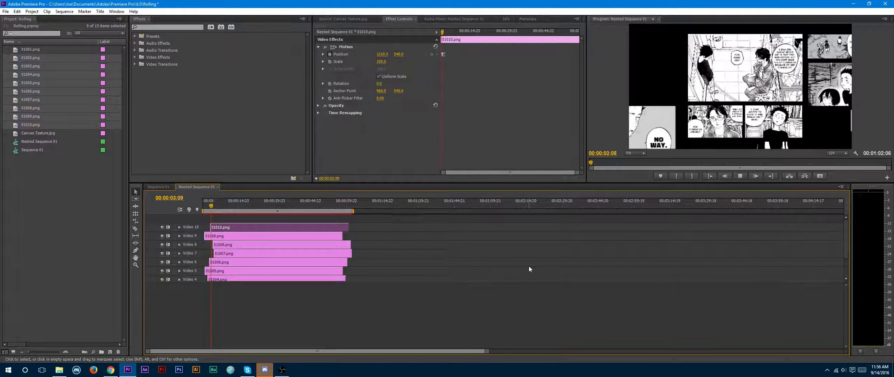
key("space")
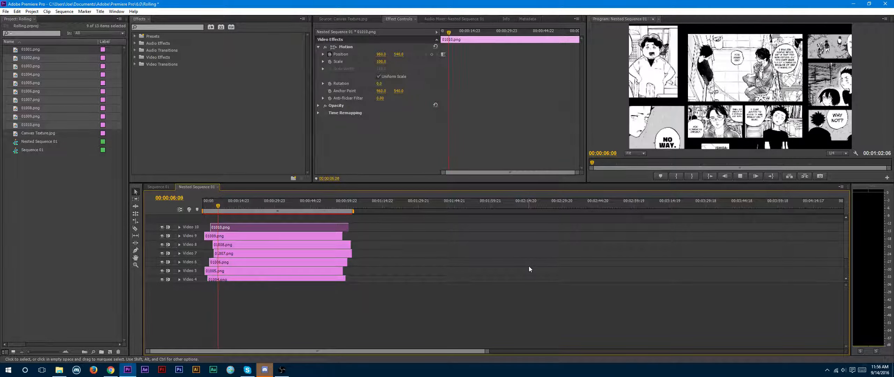
left_click(530, 267)
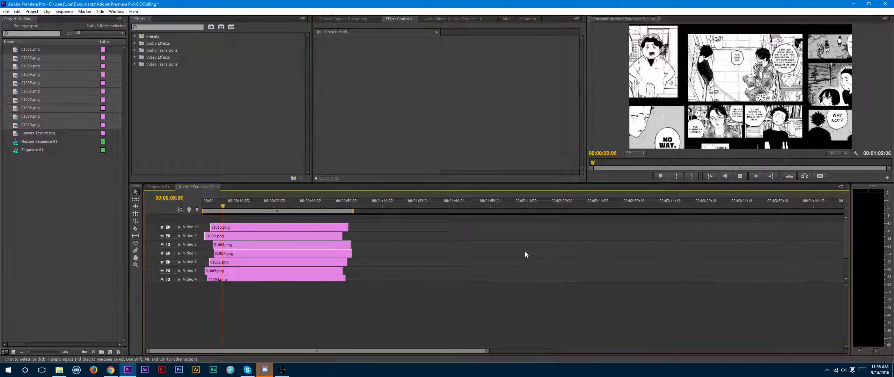
left_click_drag(228, 206, 187, 209)
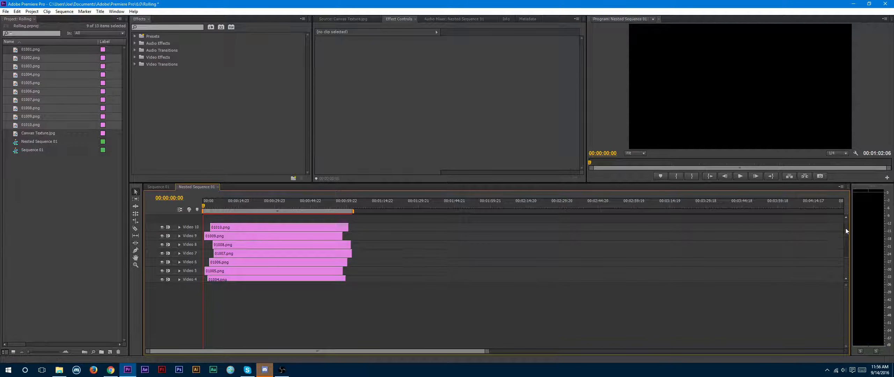
left_click_drag(845, 228, 693, 276)
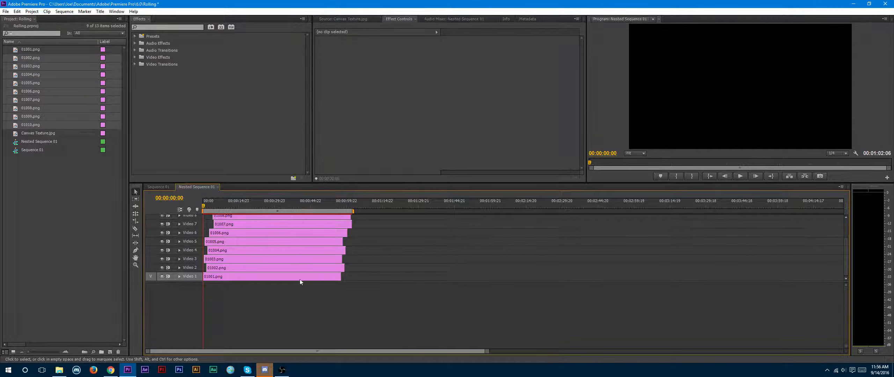
Step: In Sequence 01, trim the end of the Nested Sequence 01 clip to remove its empty hatched portion
left_click(156, 189)
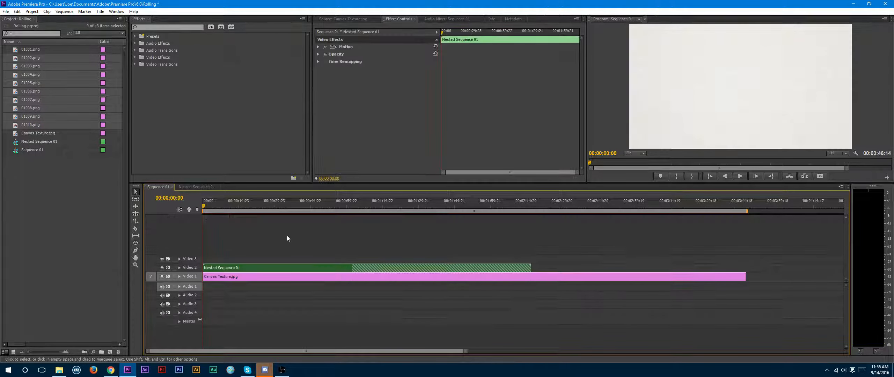
left_click_drag(532, 269, 352, 269)
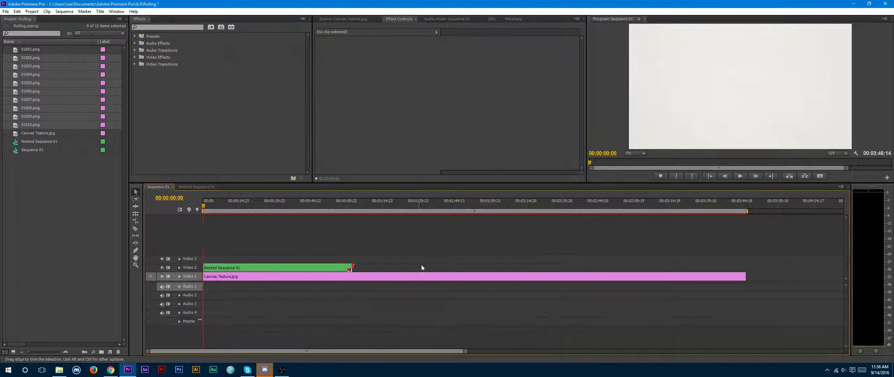
left_click_drag(205, 207, 174, 219)
Step: Go back to Nested Sequence 01 and scrub to 00:00:01:18 to view the panels over the black background
left_click(189, 188)
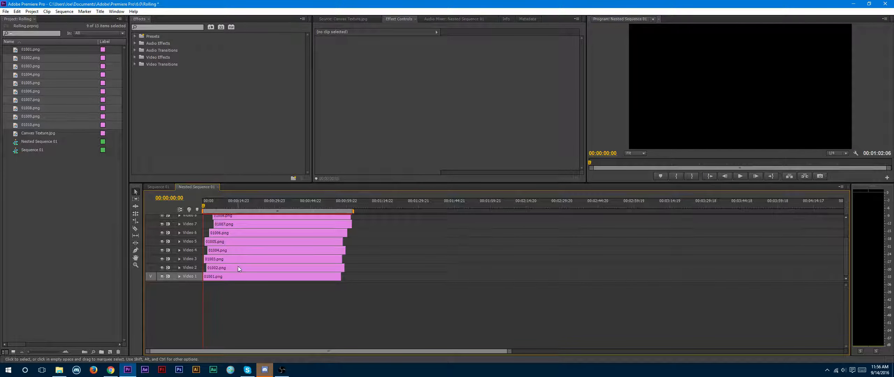
left_click(237, 276)
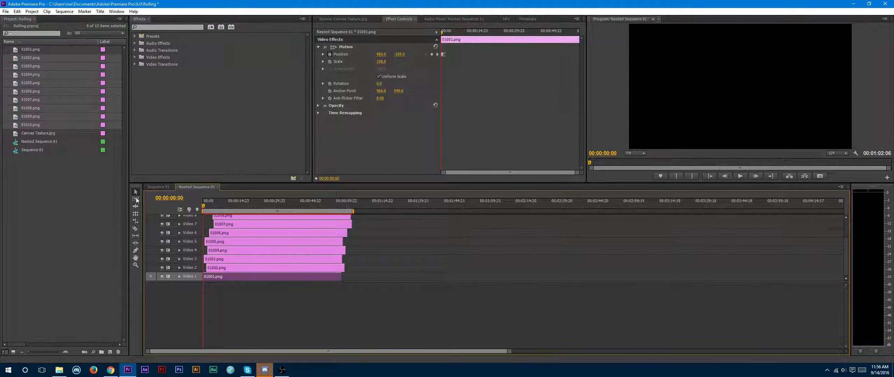
left_click(158, 187)
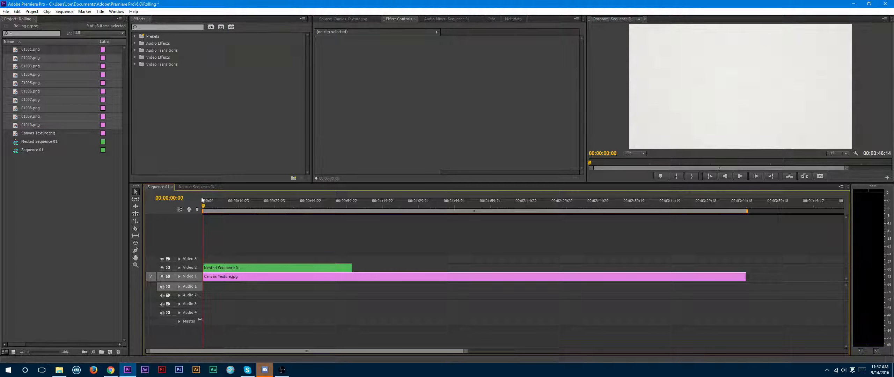
left_click(198, 187)
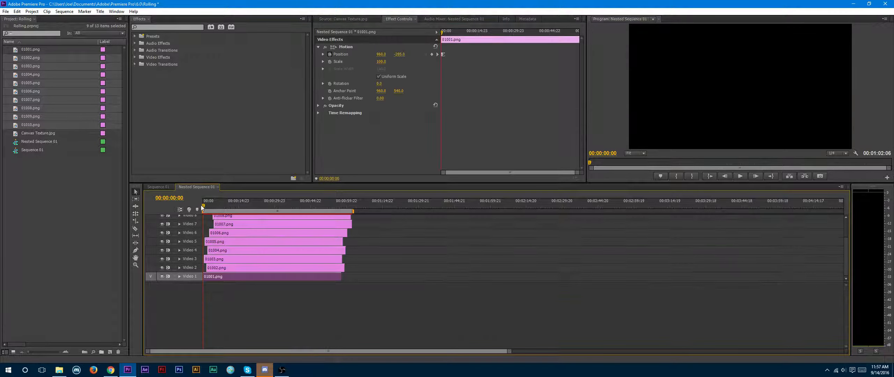
left_click(210, 206)
left_click_drag(211, 208, 207, 207)
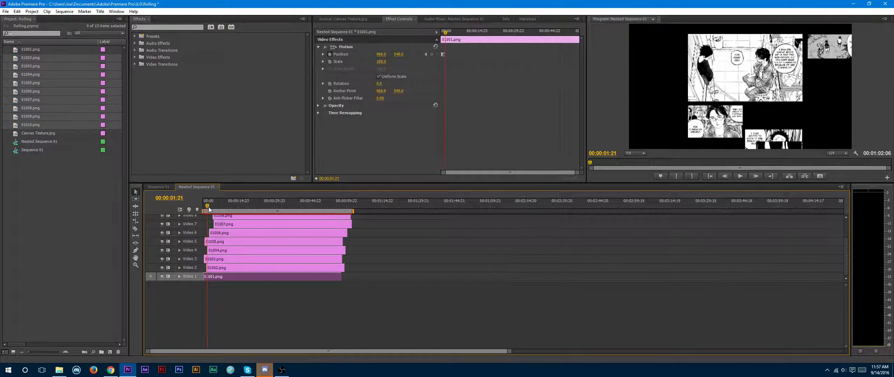
left_click(463, 243)
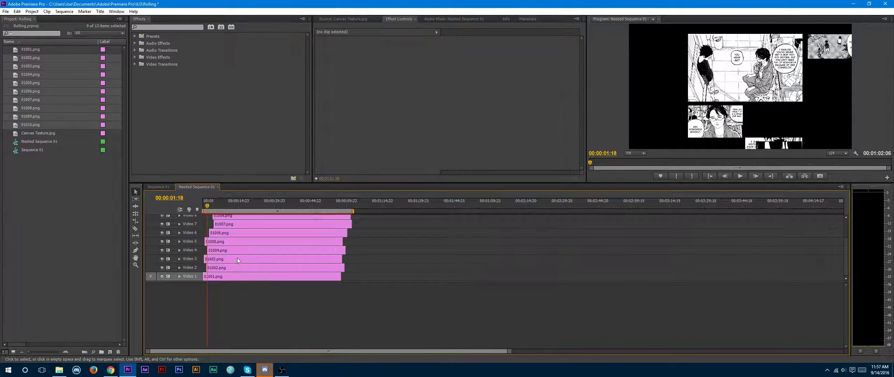
Step: Try the Multiply blend mode on 01003.png in the nested sequence and restore it to Normal
left_click(231, 260)
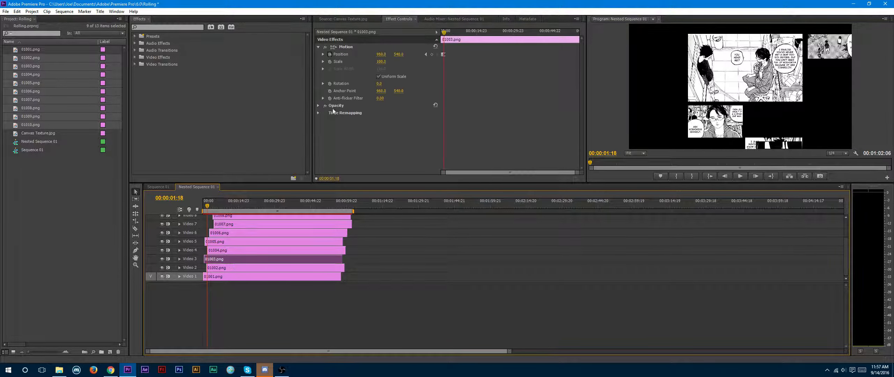
left_click(318, 105)
left_click(396, 120)
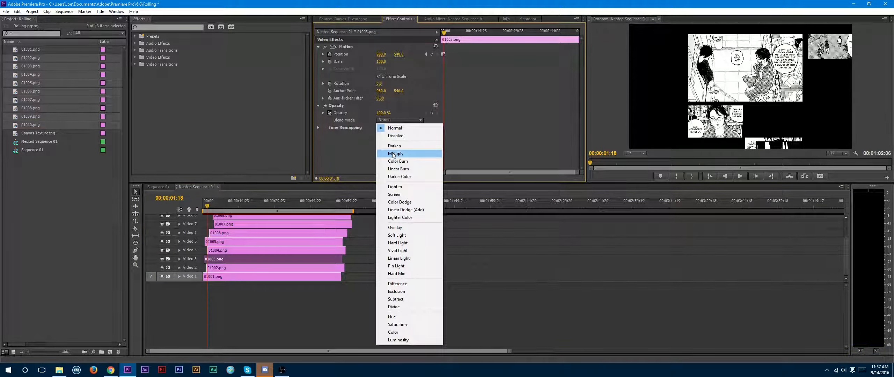
left_click(393, 151)
left_click(398, 120)
left_click(395, 125)
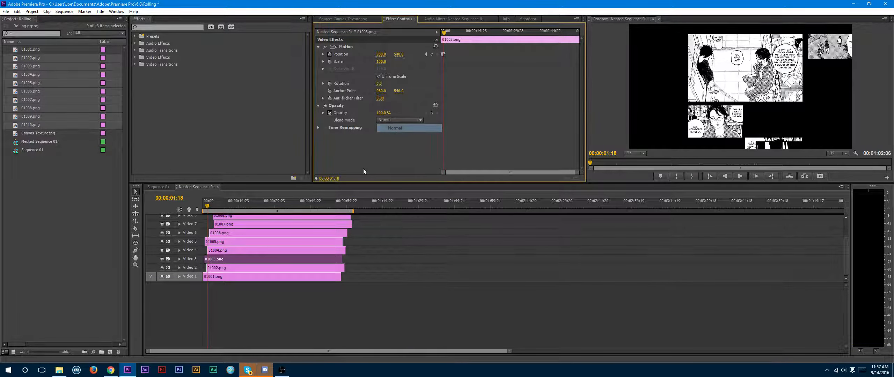
Step: Try the Multiply blend mode on 01002.png in the nested sequence and restore it to Normal
left_click(239, 265)
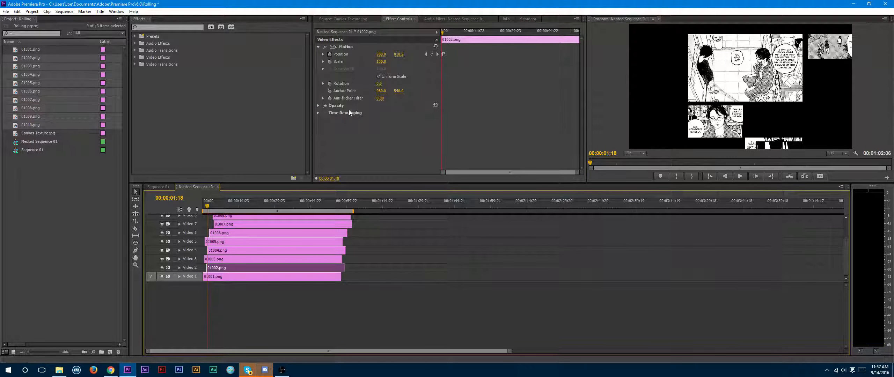
left_click(318, 105)
left_click(387, 120)
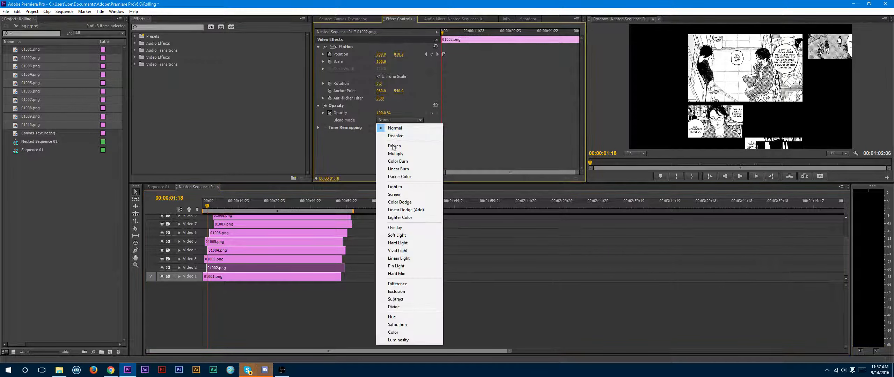
left_click(399, 154)
left_click(395, 120)
left_click(392, 128)
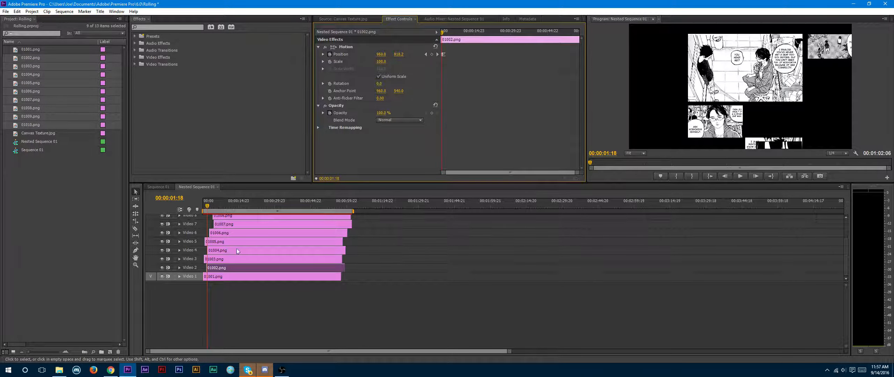
Step: In Sequence 01, set the opacity blend mode of the Nested Sequence 01 clip to Multiply
left_click(152, 189)
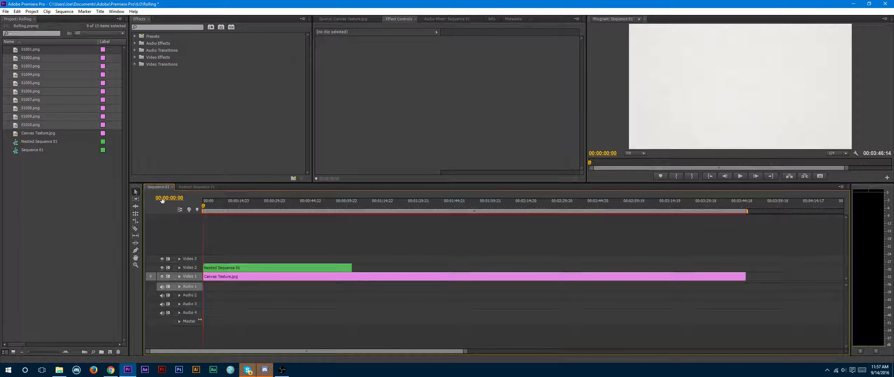
left_click(253, 269)
left_click(319, 55)
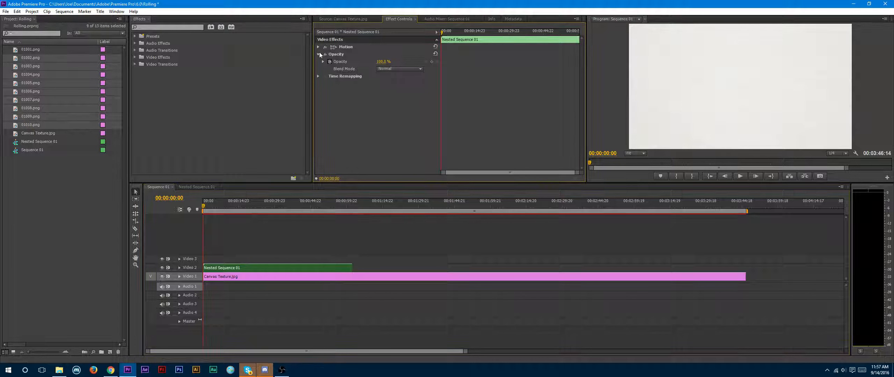
left_click(391, 69)
left_click(394, 103)
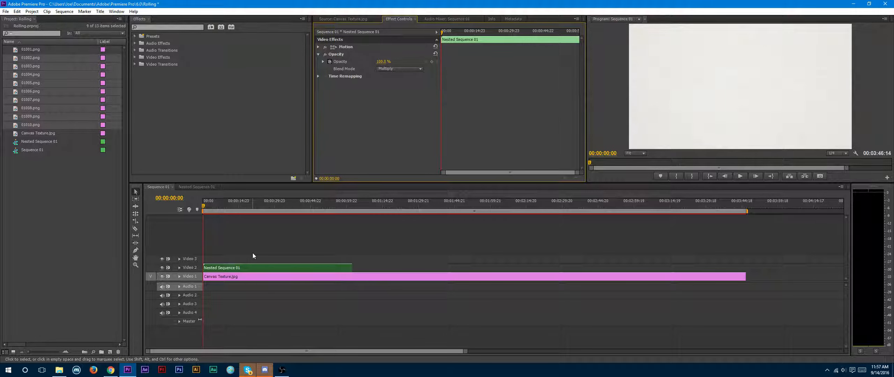
Step: Play Sequence 01 from the start and scrub to 00:00:02:04 to inspect the panels blended over the canvas texture
key("space")
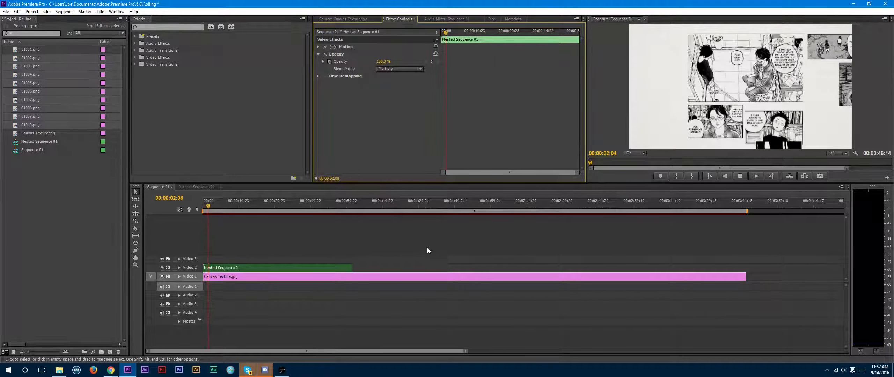
key("space")
left_click(208, 209)
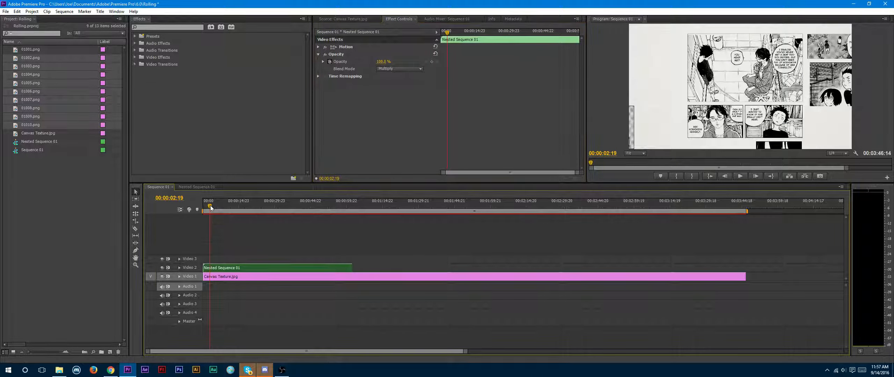
left_click_drag(209, 211, 209, 211)
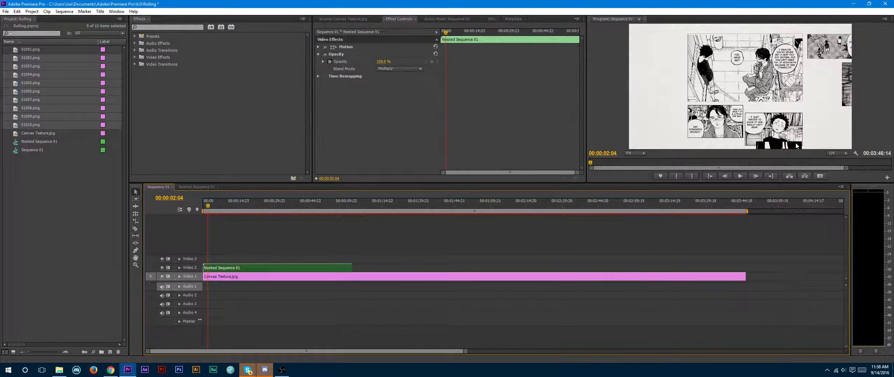
Step: Resume playback of the blended panel animation, return to the sequence start and select the Nested Sequence 01 clip
left_click(381, 248)
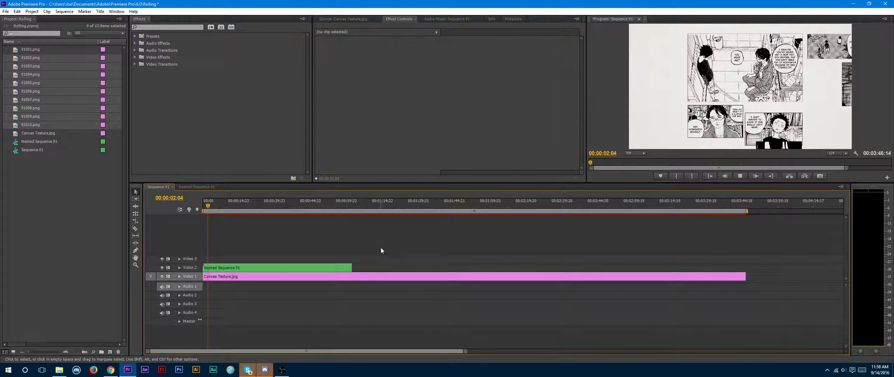
key("space")
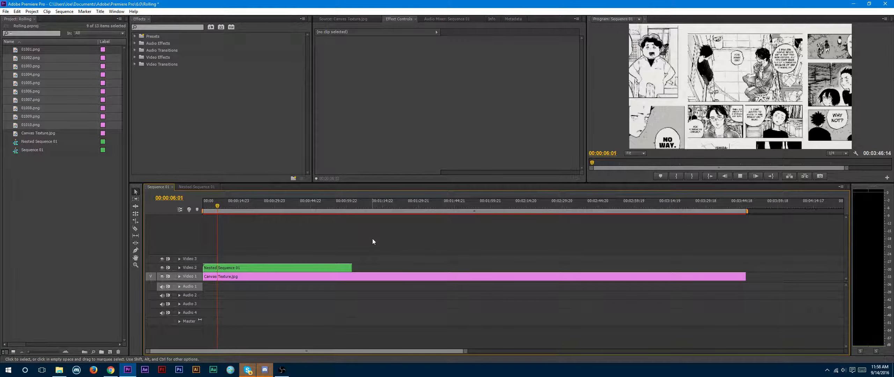
key("space")
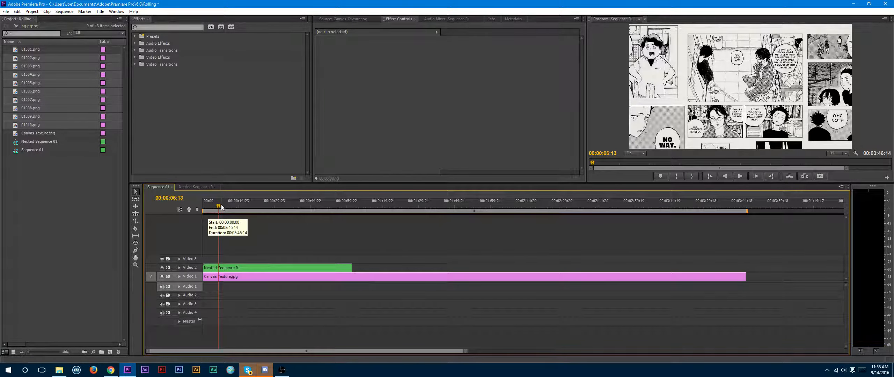
left_click(204, 206)
left_click(296, 268)
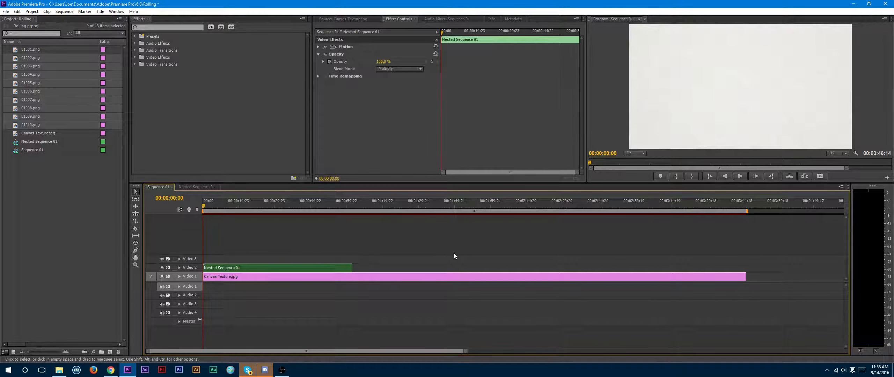
Step: Animate the Scale of the Nested Sequence 01 clip from 100 at the sequence start to 110 at 00:00:48:02
left_click(318, 47)
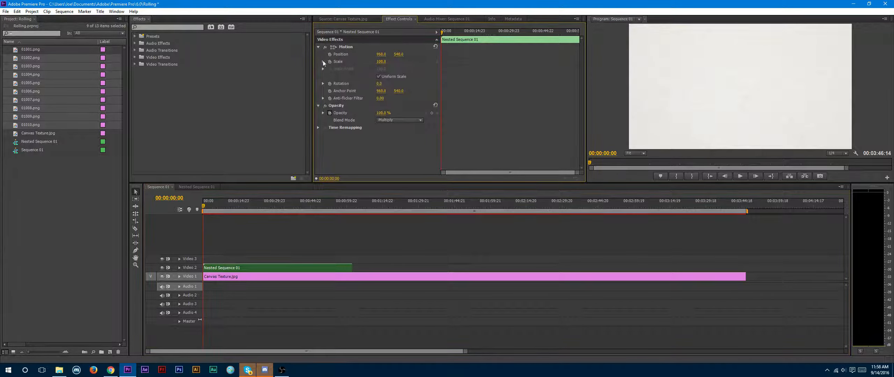
left_click(330, 61)
left_click_drag(322, 206, 350, 206)
left_click(381, 61)
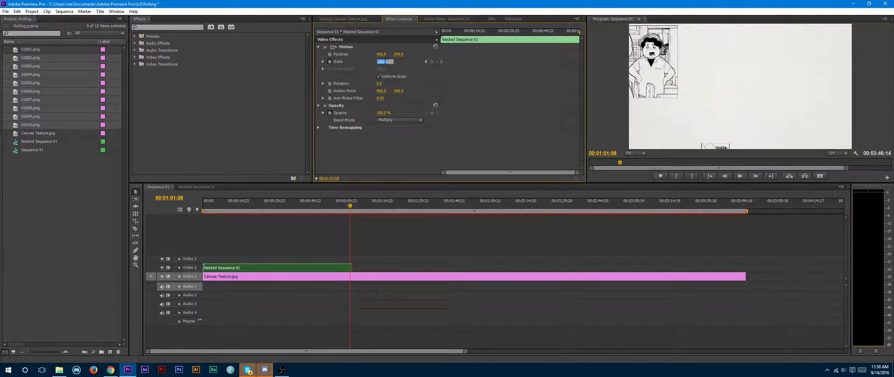
left_click_drag(312, 204, 318, 204)
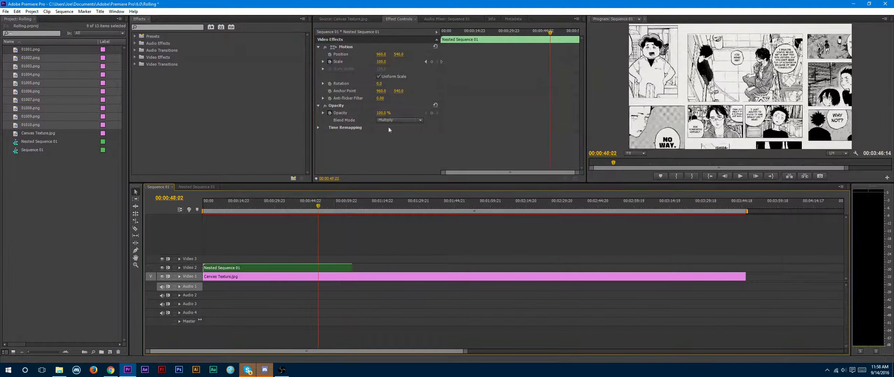
left_click(390, 63)
type("110")
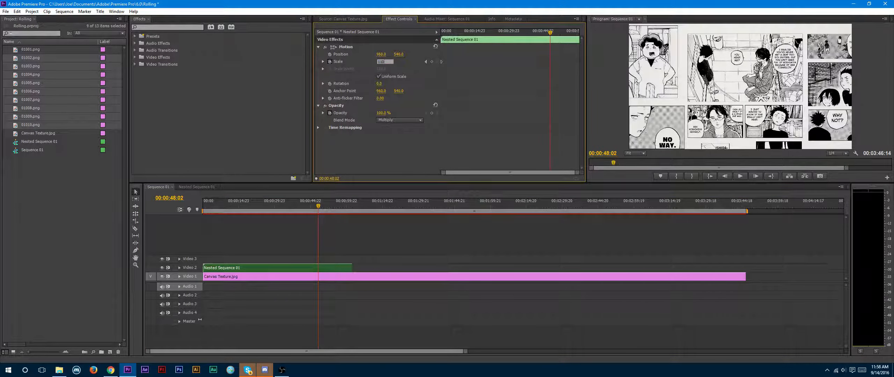
key("Return")
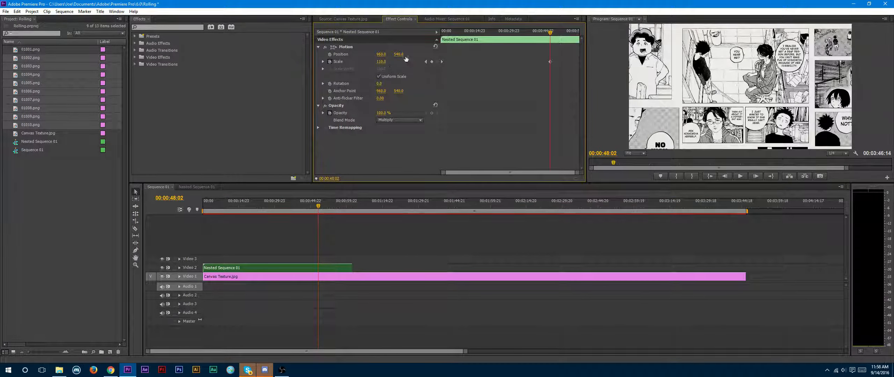
Step: Play Sequence 01 from the start to review the slow zoom, and reselect the Nested Sequence 01 clip
key("Home")
left_click(337, 243)
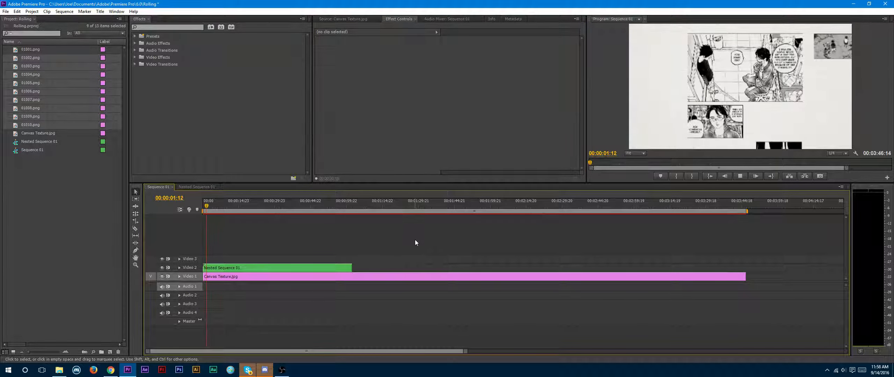
left_click(284, 268)
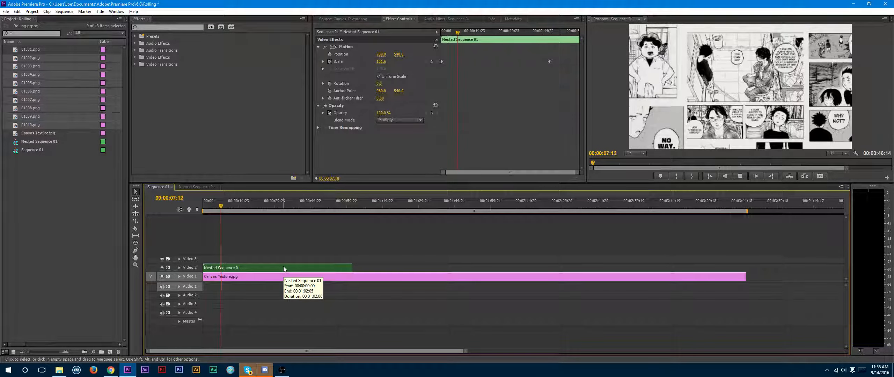
Step: Move the ending Scale keyframe of Nested Sequence 01 to 00:00:26:19 and replay the zoom from the start
left_click(267, 205)
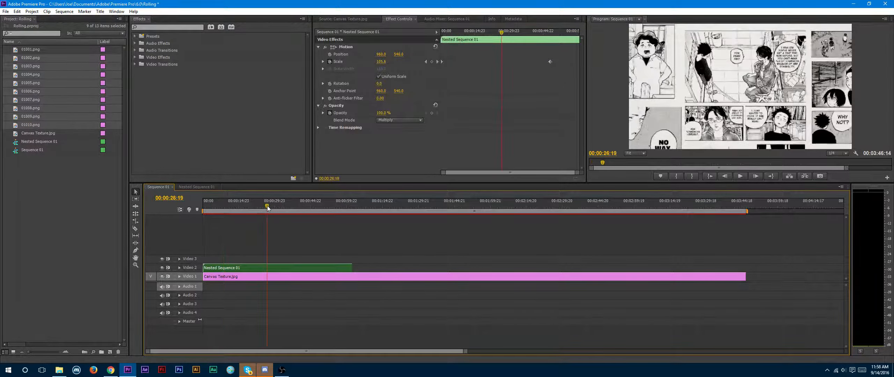
left_click_drag(551, 62, 503, 61)
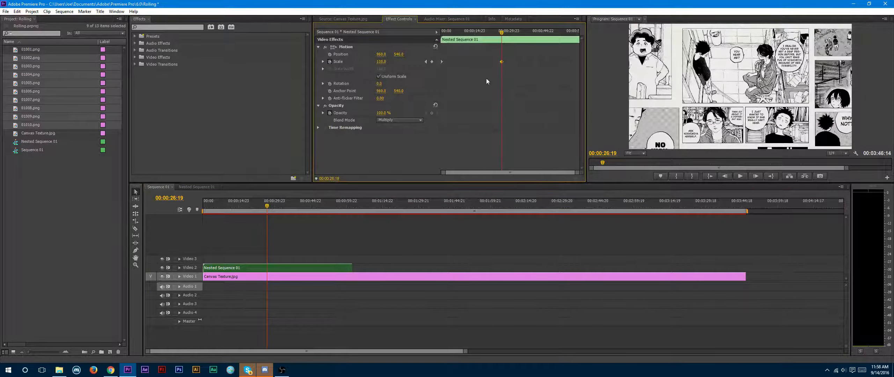
left_click_drag(257, 209, 170, 208)
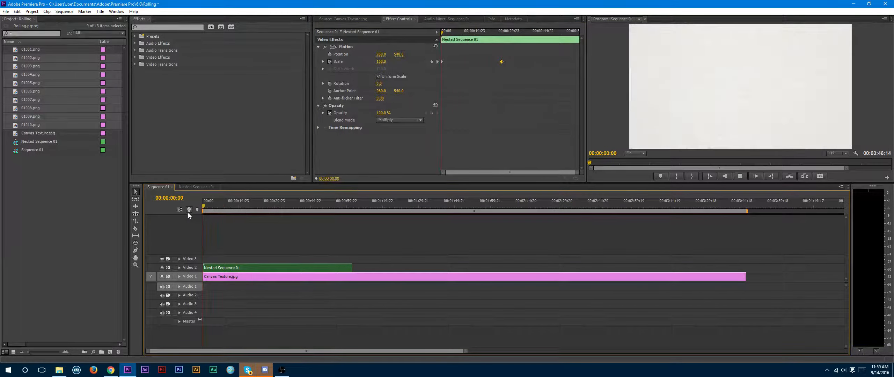
key("space")
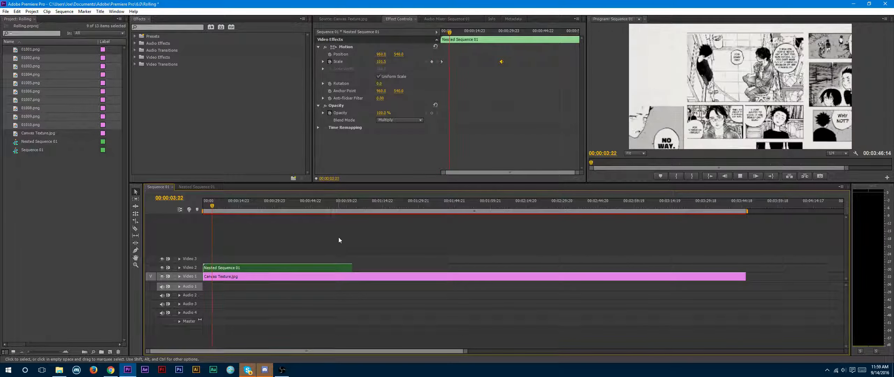
Step: Stop playback and move the ending Scale keyframe of Nested Sequence 01 earlier, to about 7 seconds
mouse_move(453, 33)
left_mouse_down()
mouse_move(483, 34)
mouse_move(463, 39)
left_mouse_up()
key("space")
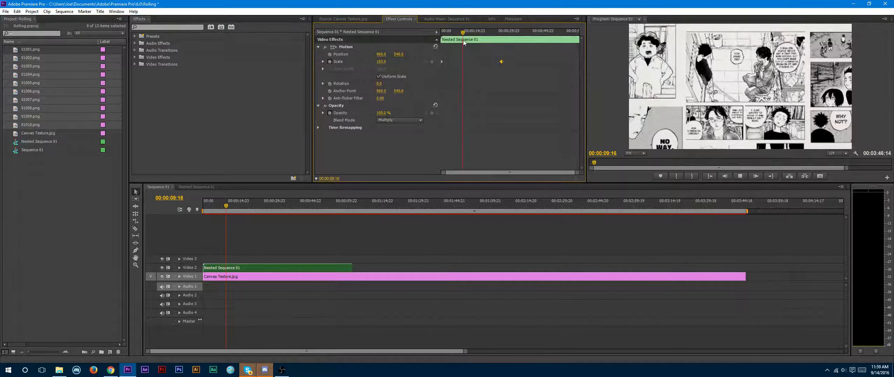
left_click_drag(501, 61, 457, 62)
Step: Deselect the clip and play Sequence 01 from the start to about 00:00:06:02 to review the faster zoom
left_click_drag(237, 206, 186, 211)
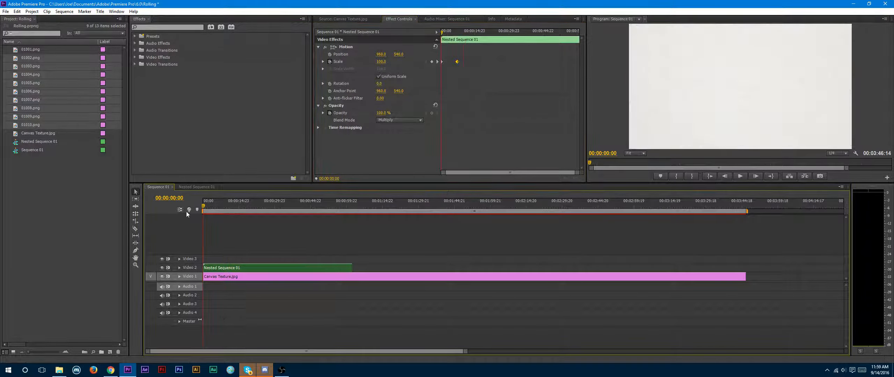
left_click(394, 248)
key("space")
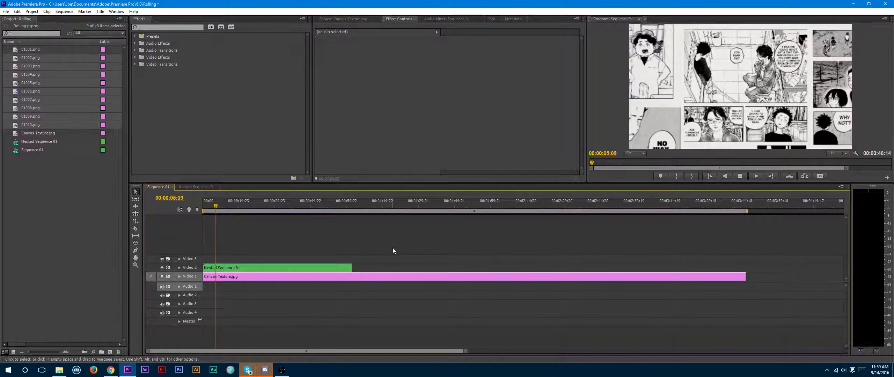
key("space")
Step: Set the playback resolution of the Sequence 01 program preview to Full
right_click(673, 141)
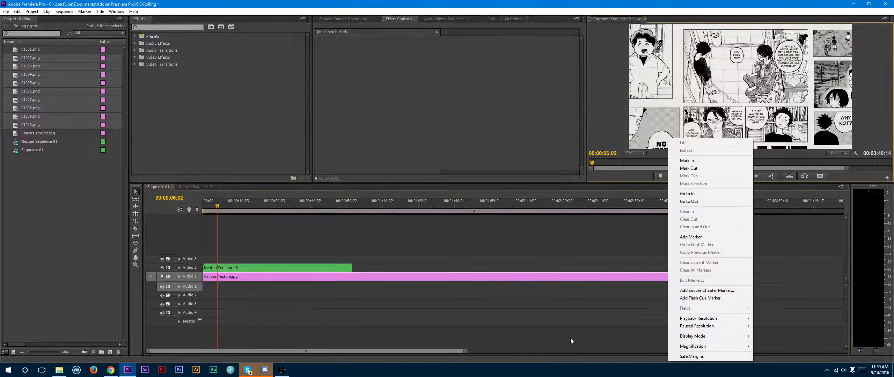
mouse_move(695, 319)
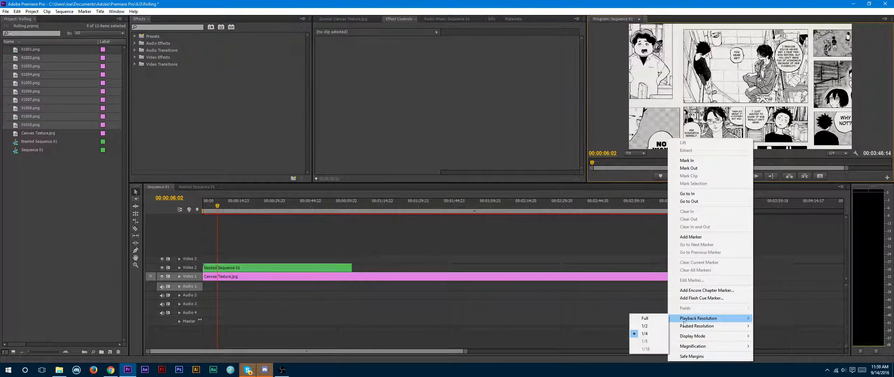
left_click(652, 319)
Step: Play Sequence 01 from the start at full resolution and stop at 00:00:06:20 to check the finished panel animation
left_click(183, 218)
key("Home")
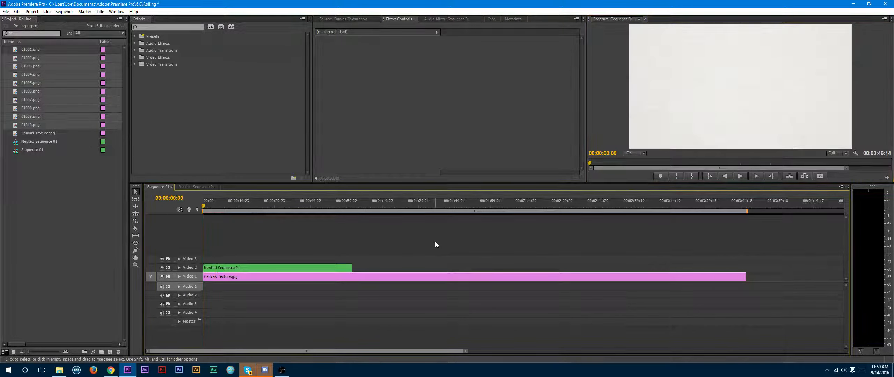
key("space")
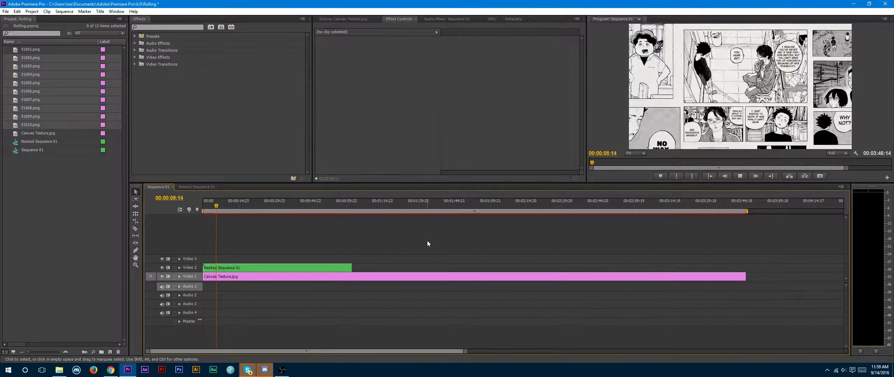
key("space")
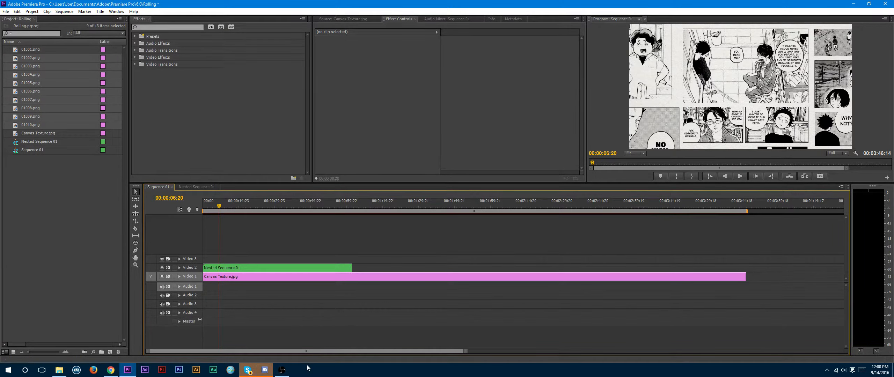
left_click(287, 373)
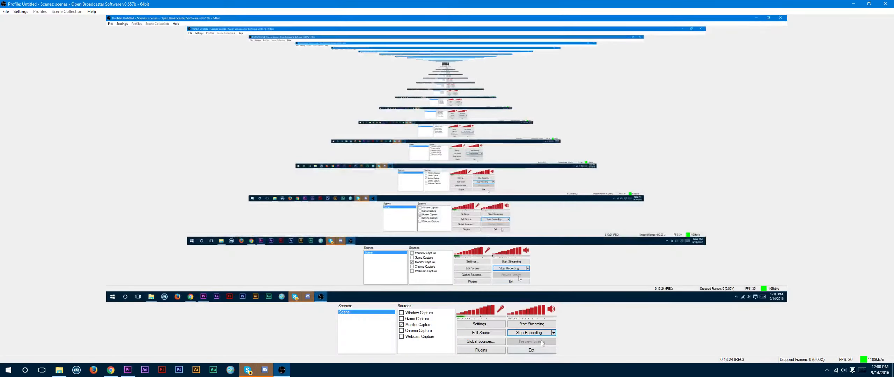